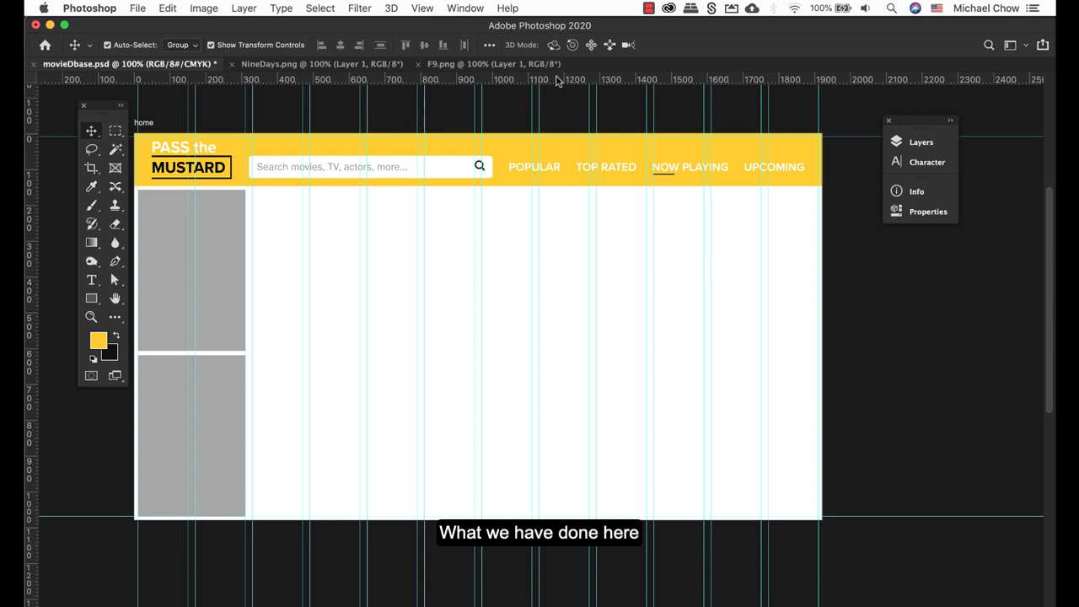
Close the guide layout settings while keeping the existing guides.
click(422, 7)
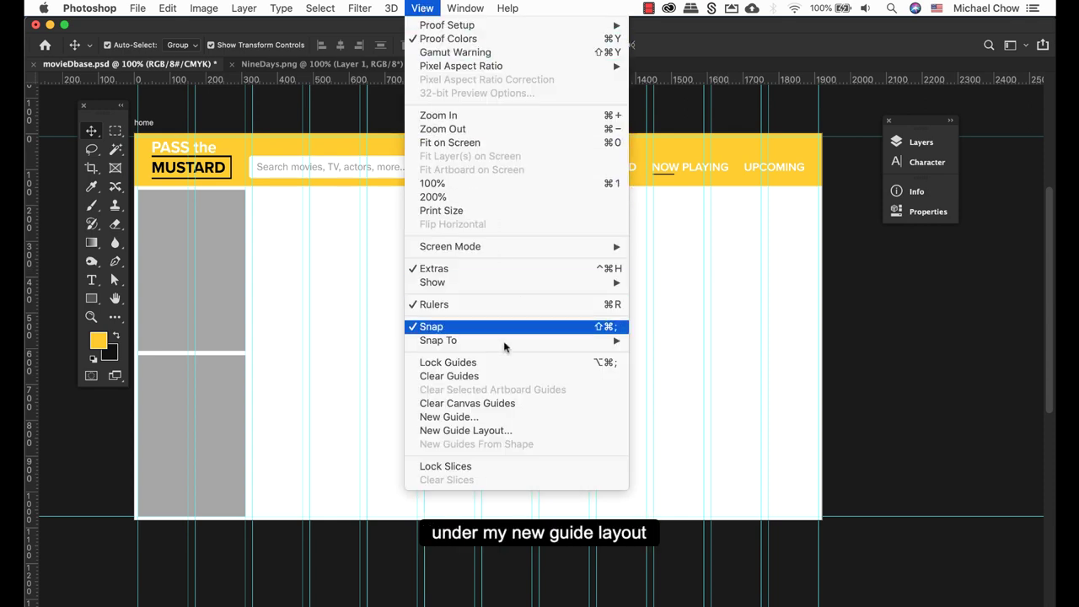
click(502, 432)
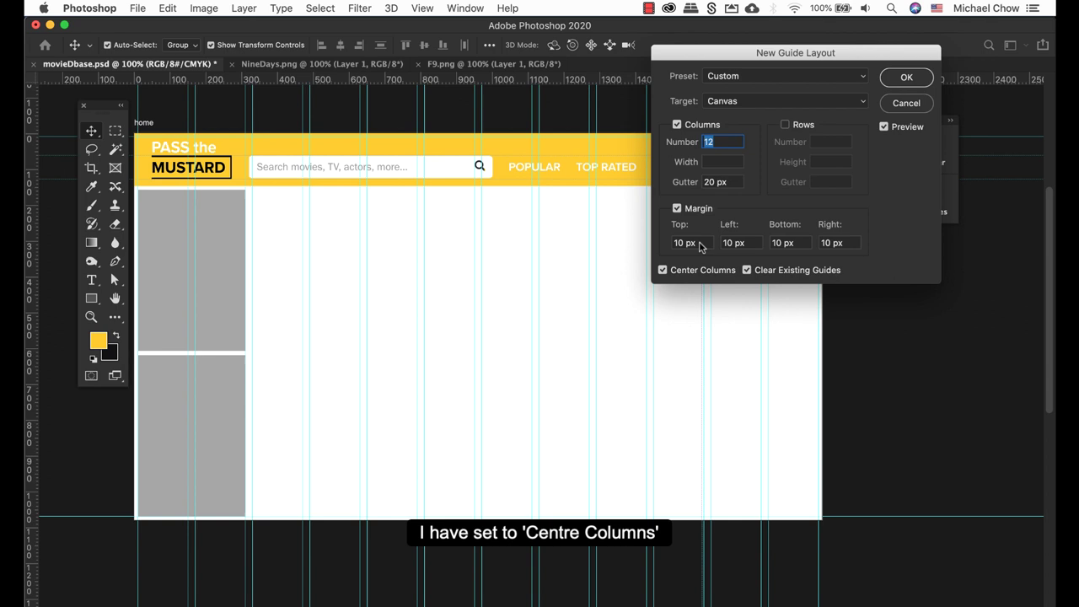
key(Return)
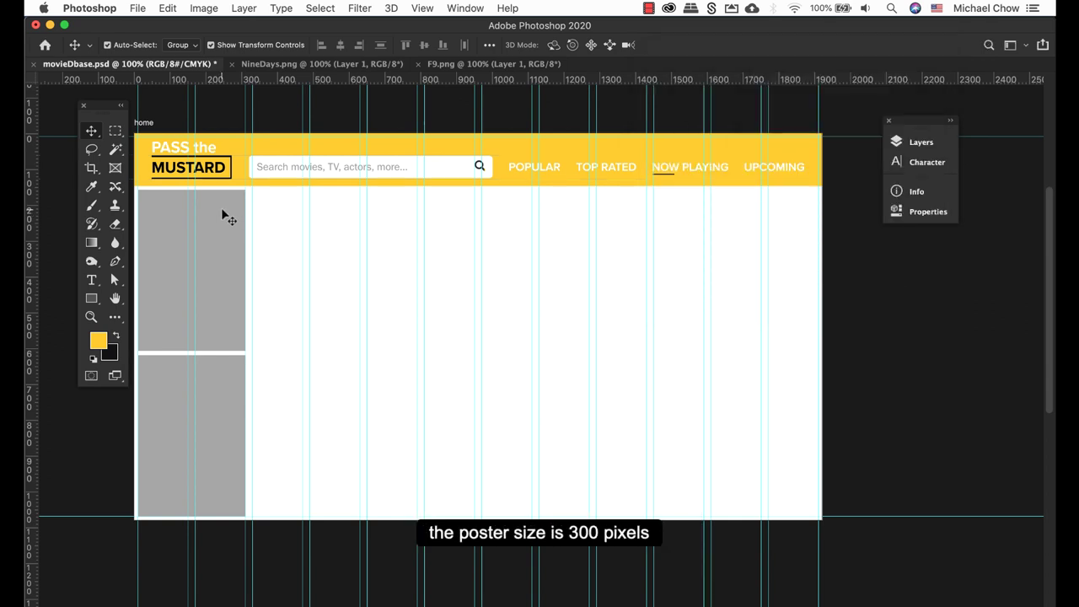
Load the top FPO placeholder's outline as a selection from the Layers panel and zoom in on it.
click(923, 142)
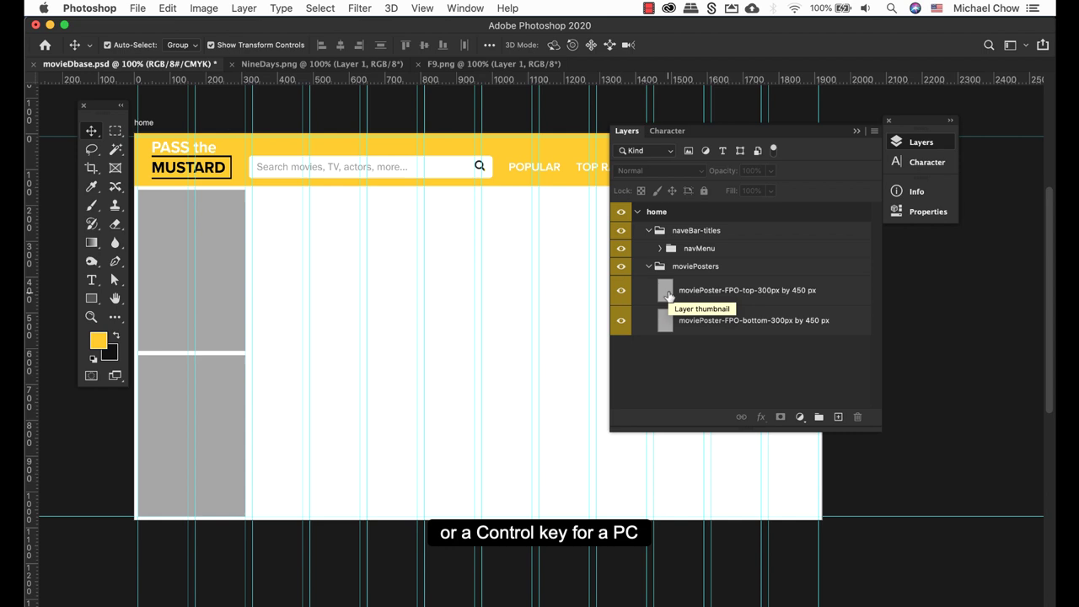
key(super)
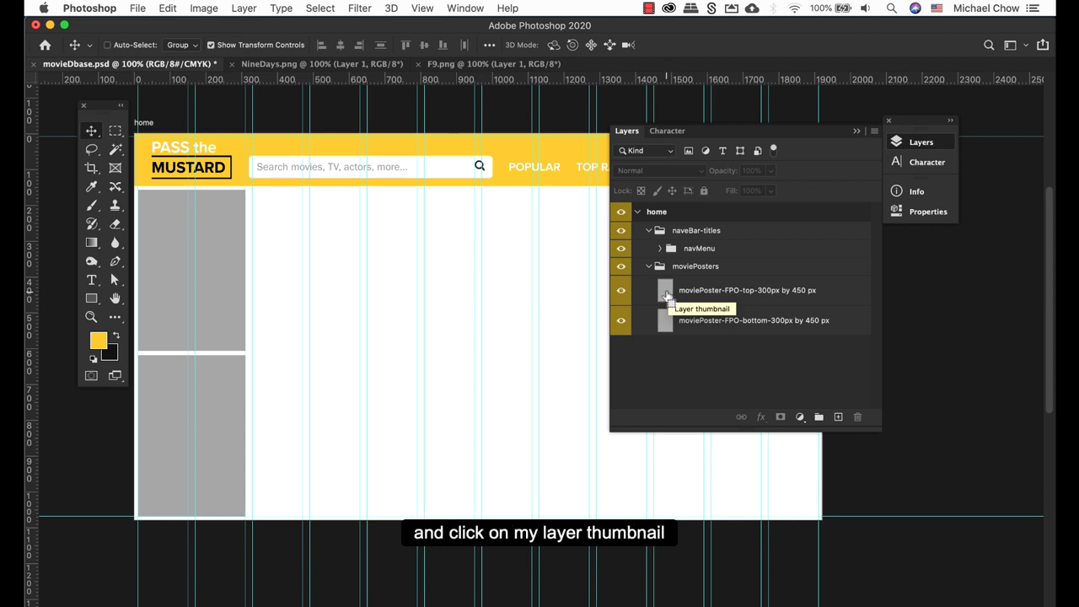
key(super+space)
drag(143, 192, 267, 362)
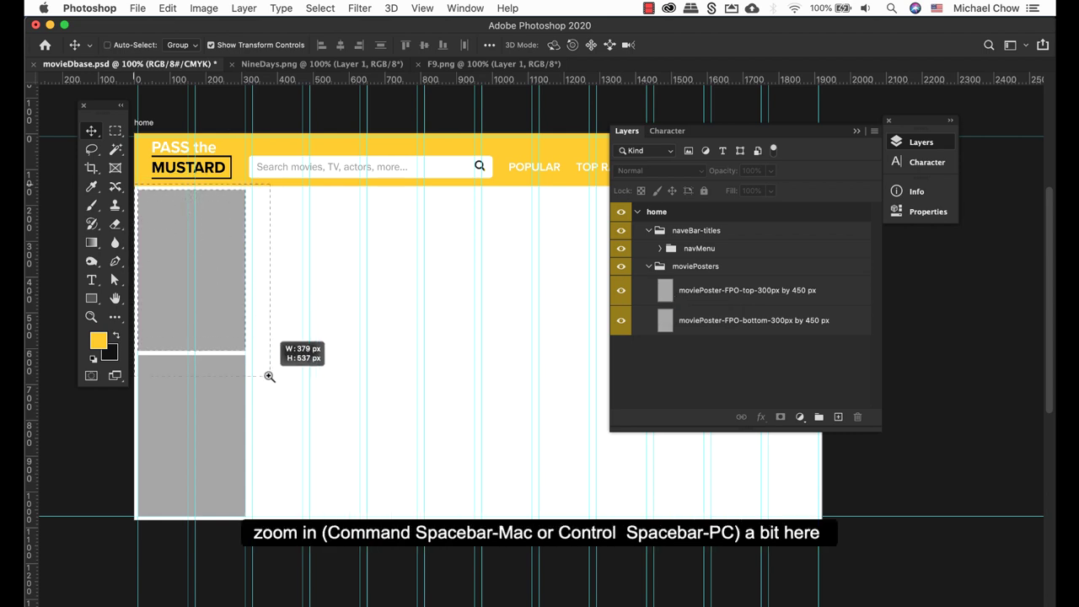
drag(388, 283, 315, 295)
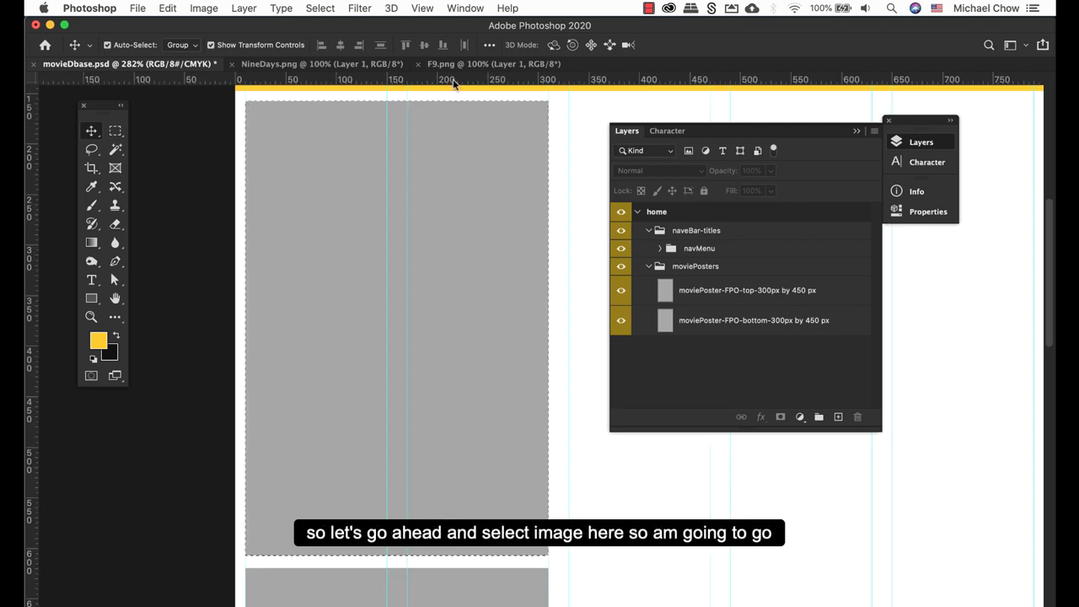
Select and copy the entire NineDays.png poster.
click(356, 65)
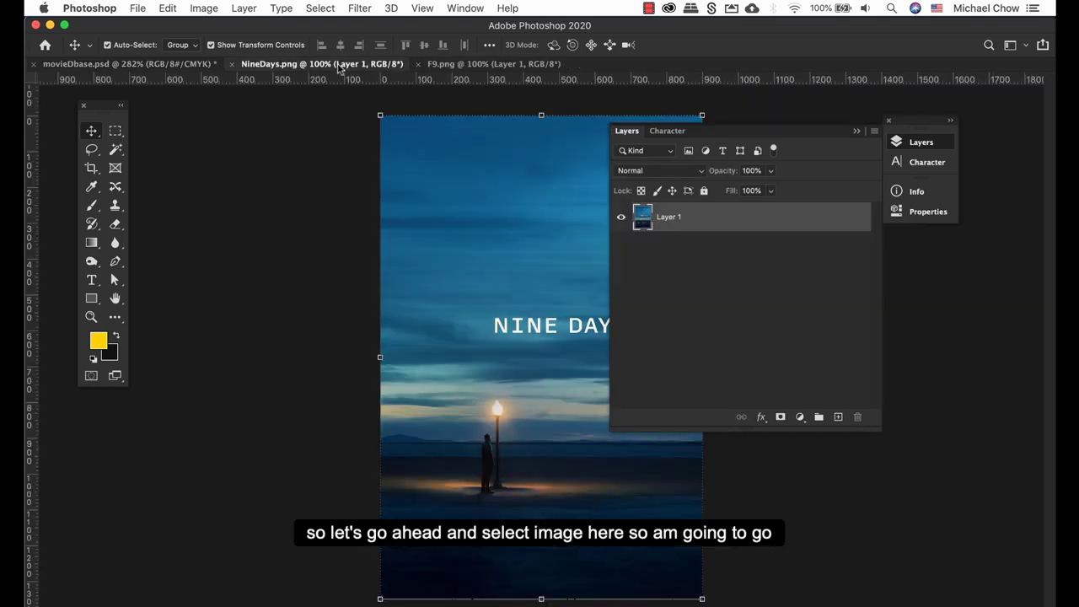
key(super+a)
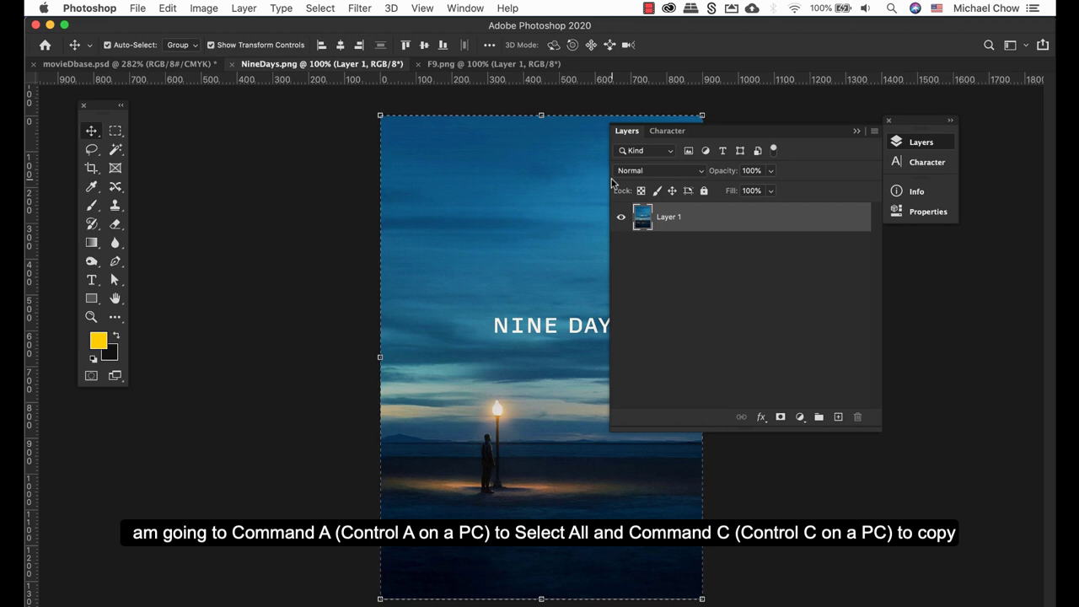
key(super+c)
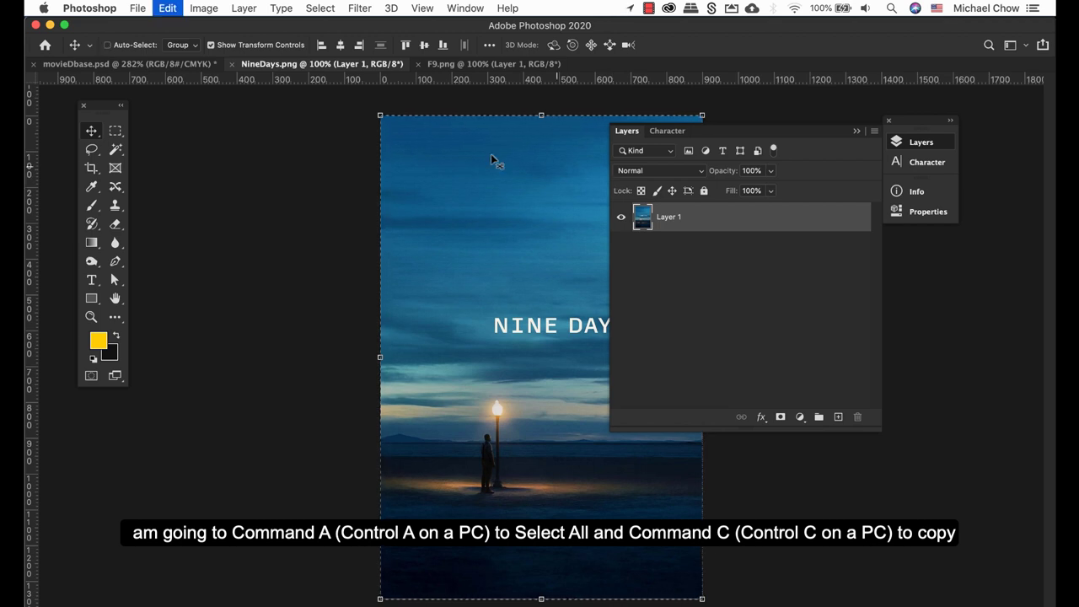
Return to movieDbase.psd and check the Edit paste options, finding Paste Into unavailable.
click(160, 64)
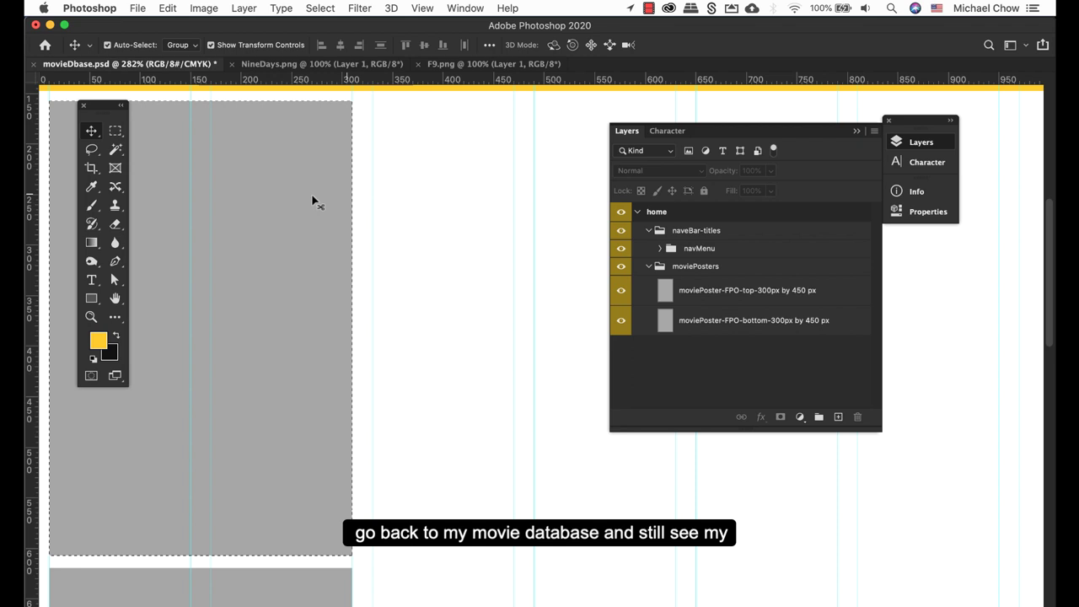
drag(350, 177, 460, 183)
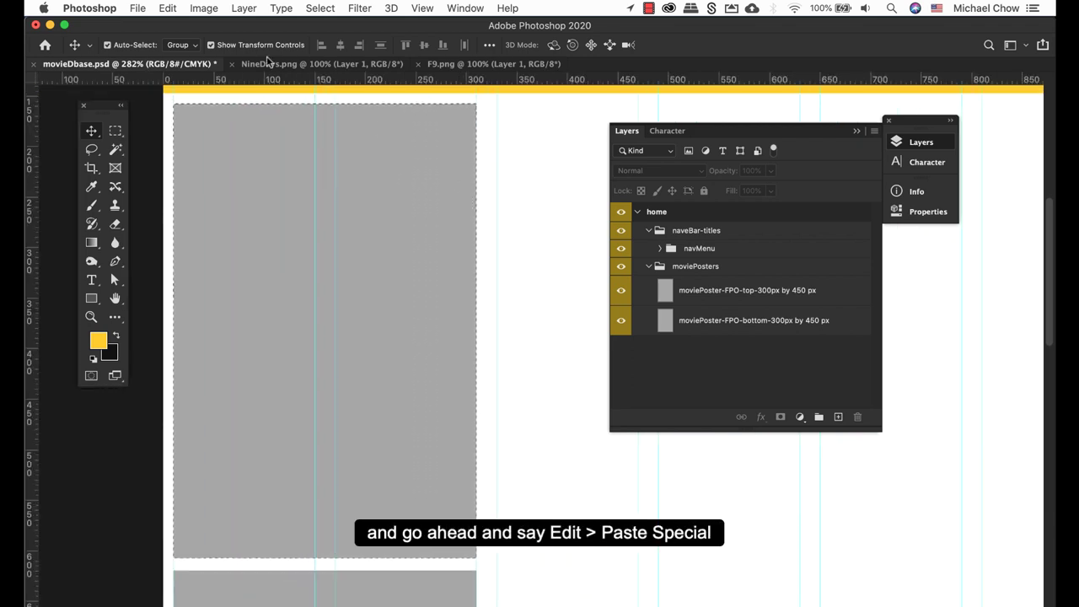
click(167, 9)
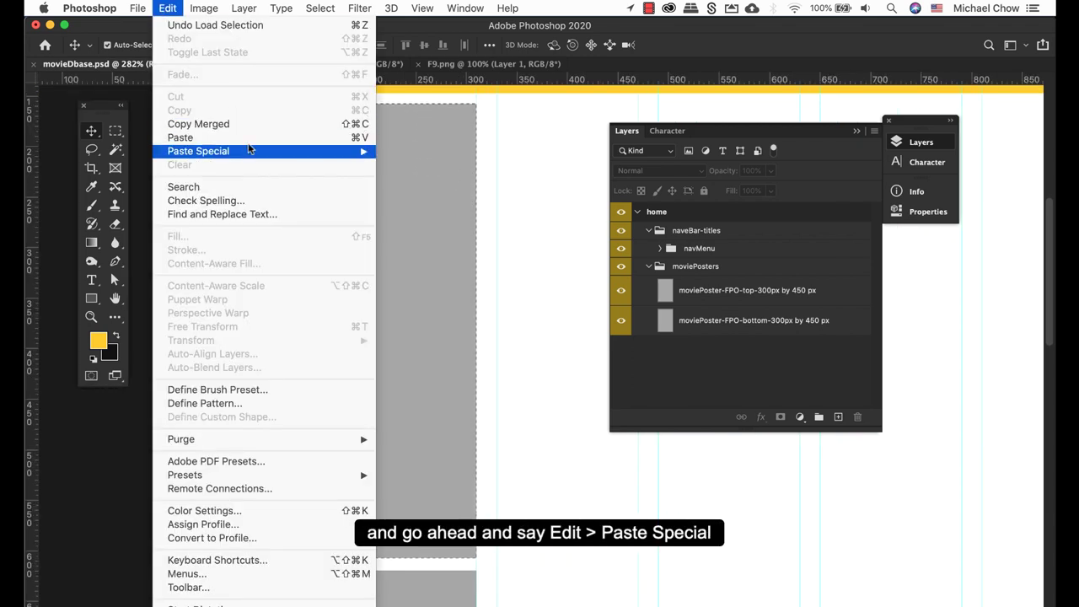
mouse_move(249, 152)
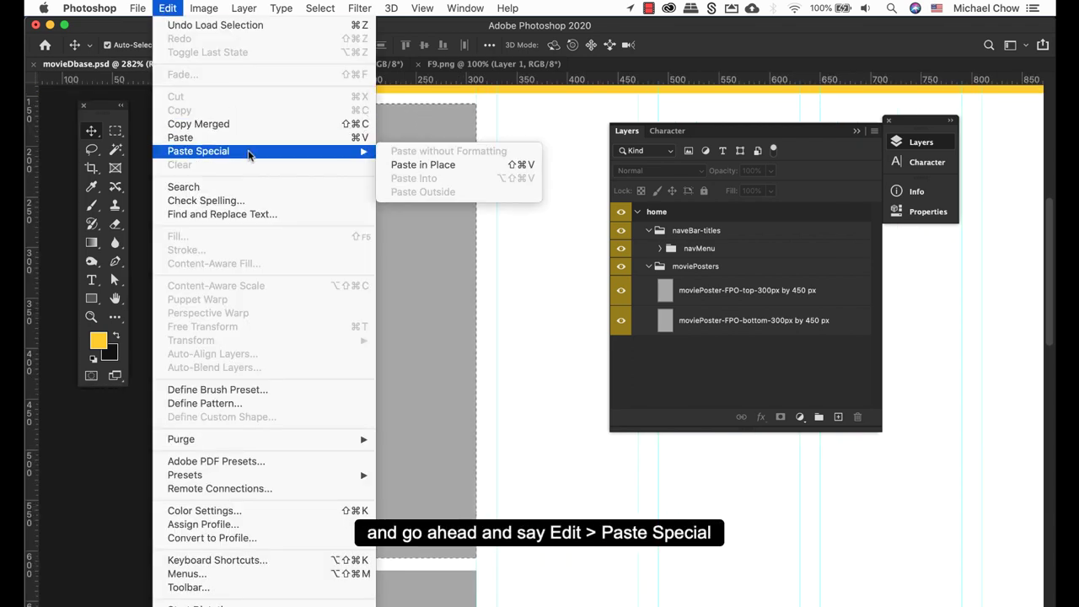
click(419, 180)
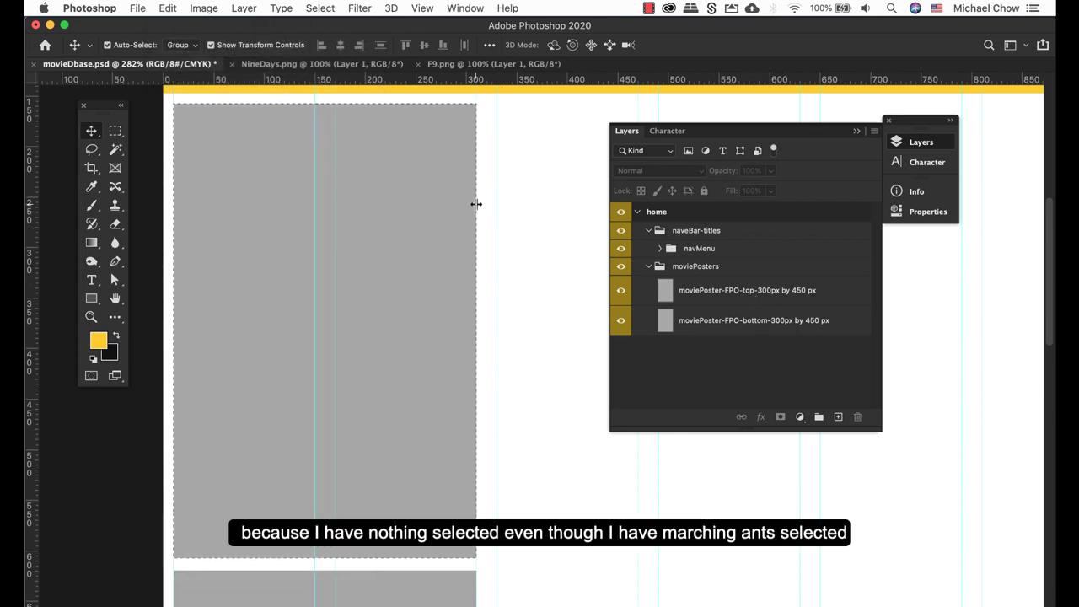
Make the top FPO layer active, Paste Into its selection, and zoom out to view the masked poster.
click(753, 292)
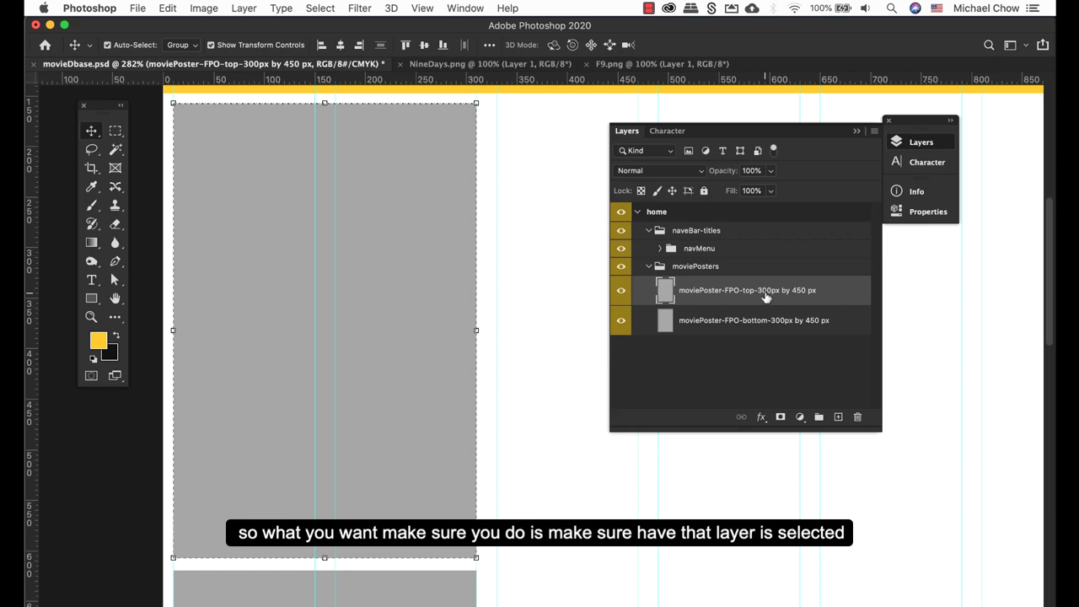
click(168, 8)
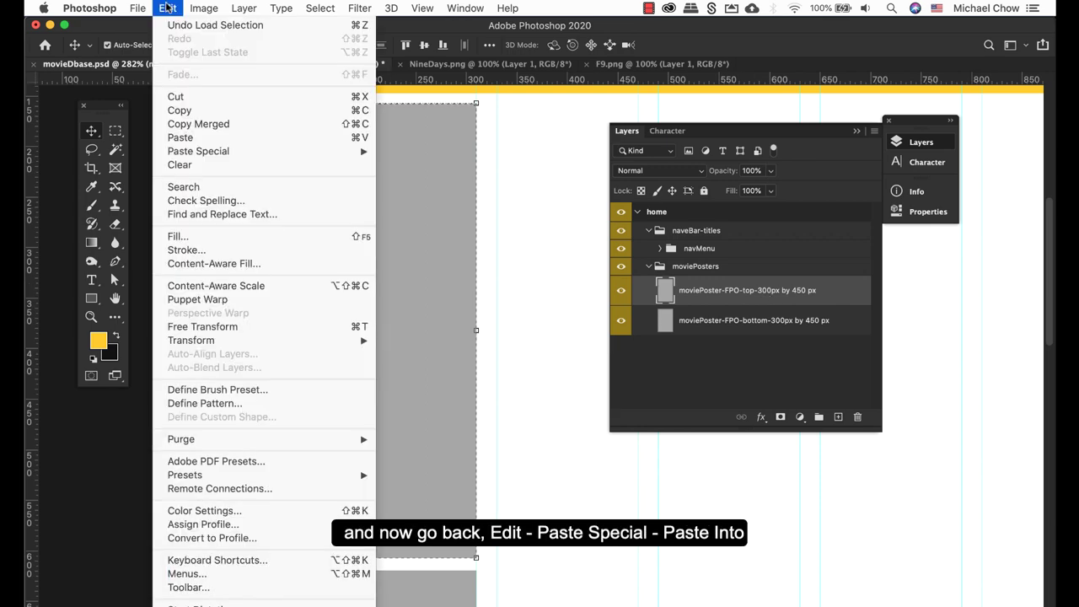
mouse_move(272, 152)
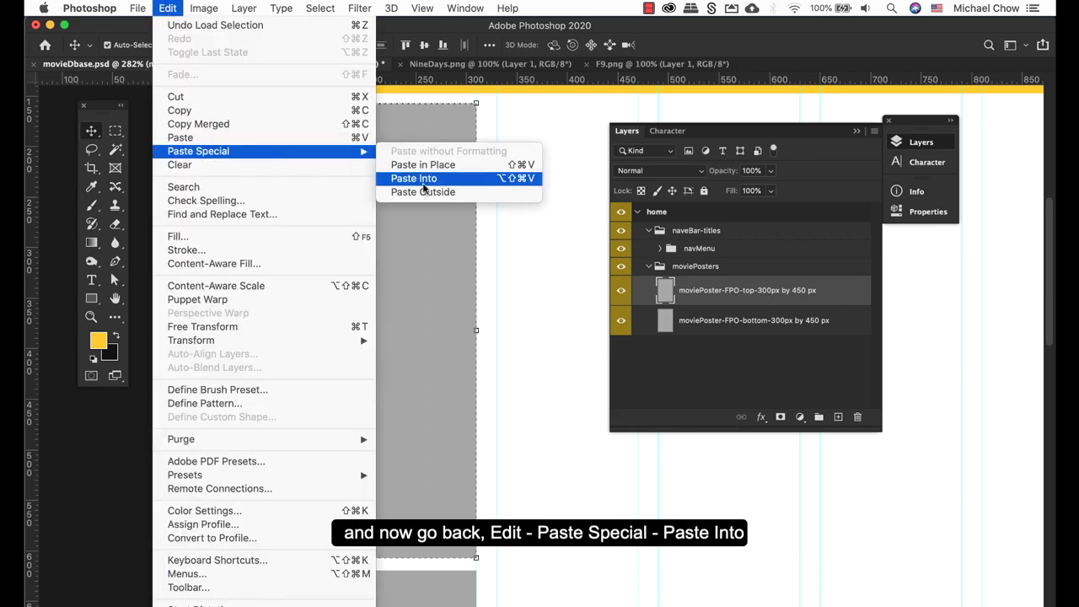
click(426, 180)
key(super+minus)
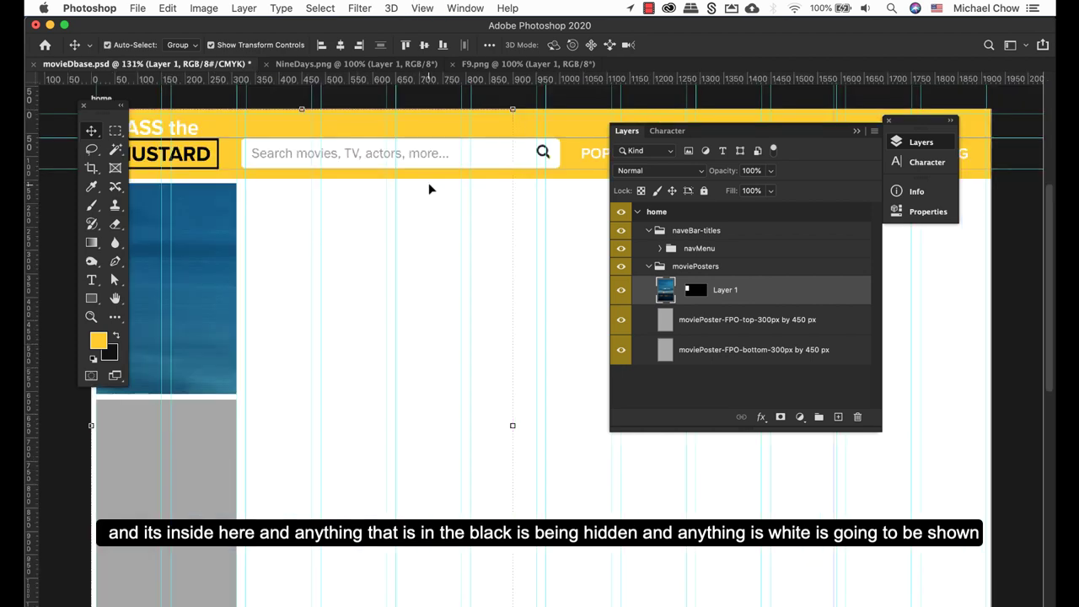
scroll(377, 214, left, 5)
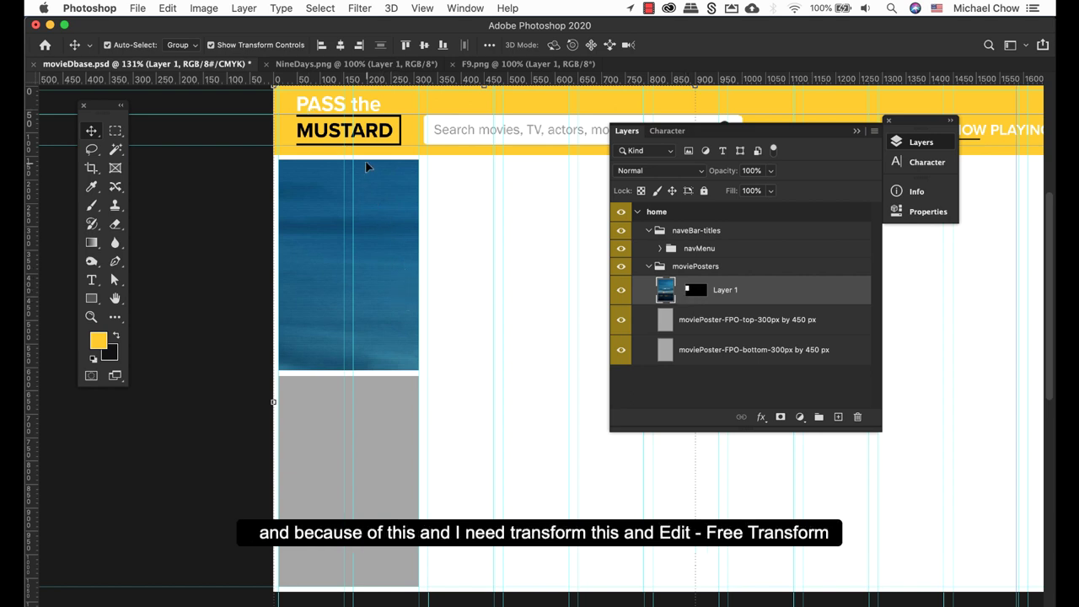
Free Transform the Nine Days poster down to 35.37% and begin renaming its layer.
click(167, 9)
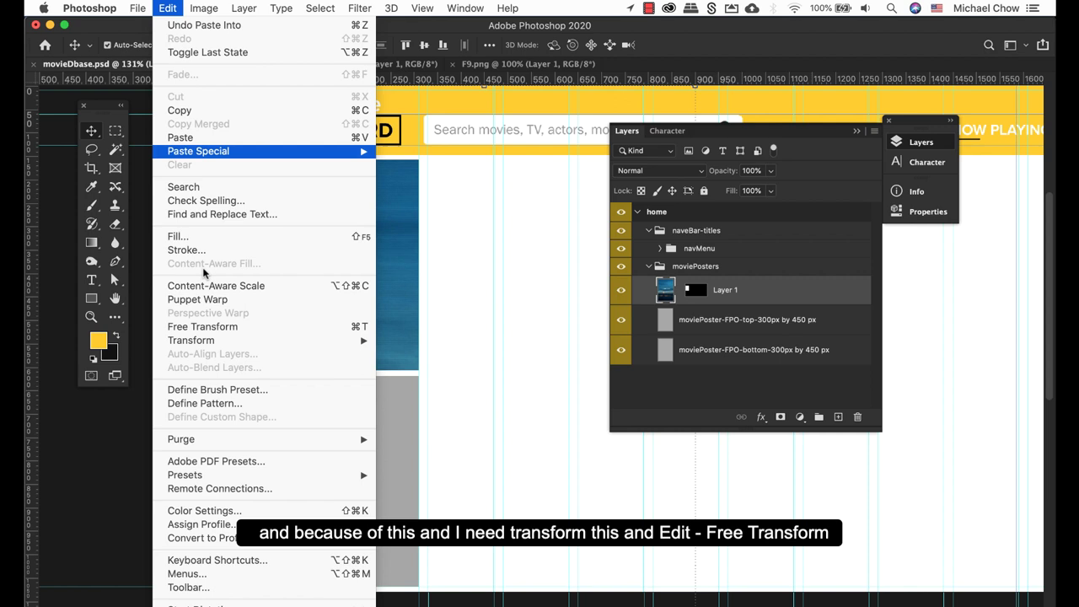
click(203, 326)
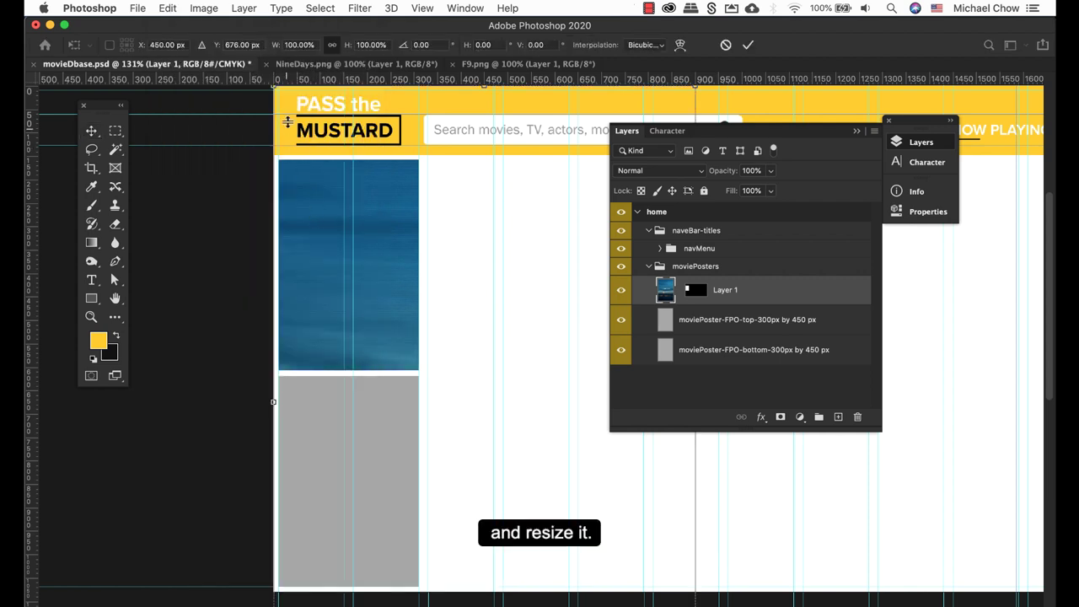
key(super+minus)
key(super+minus)
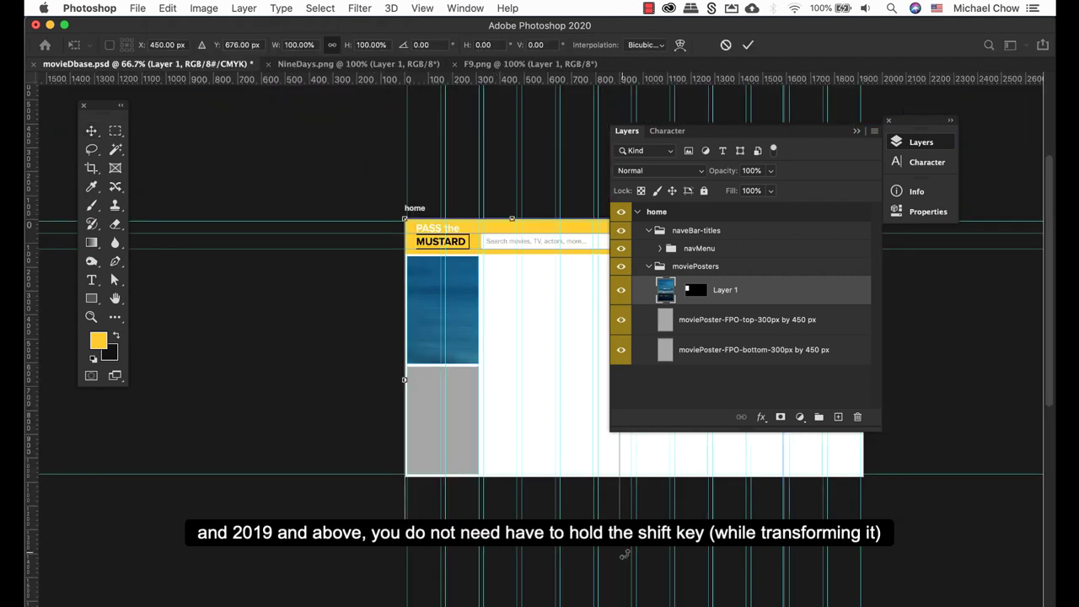
drag(619, 541, 481, 364)
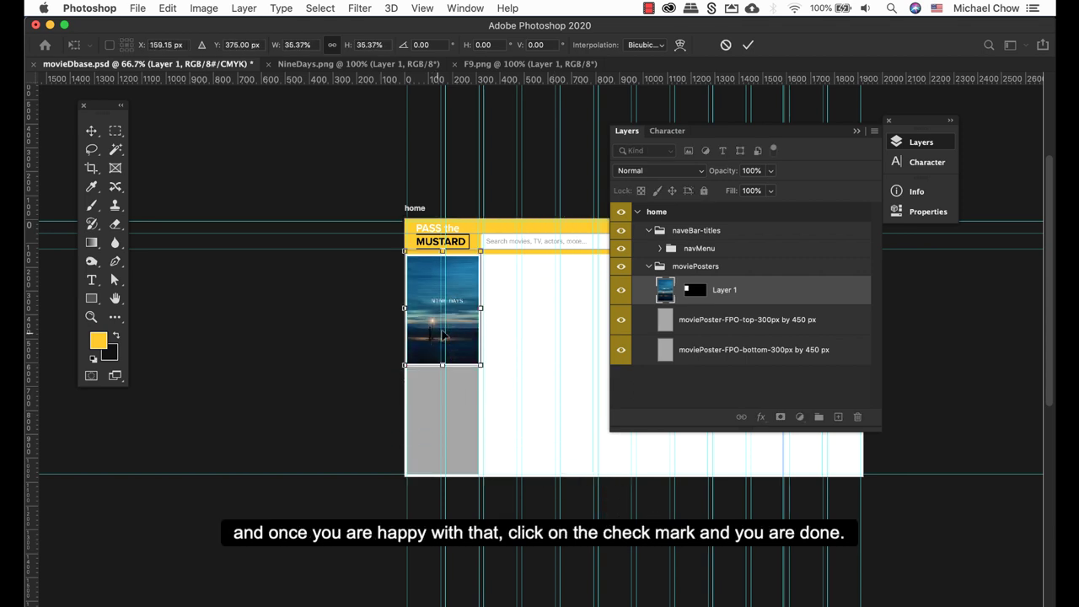
click(747, 45)
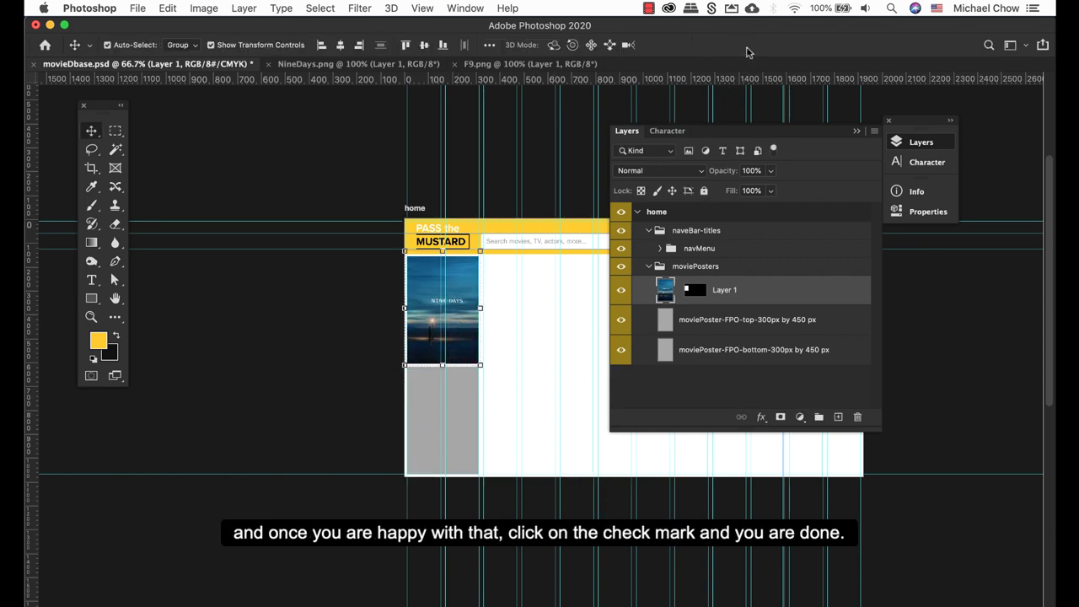
double_click(725, 290)
text(nineDays)
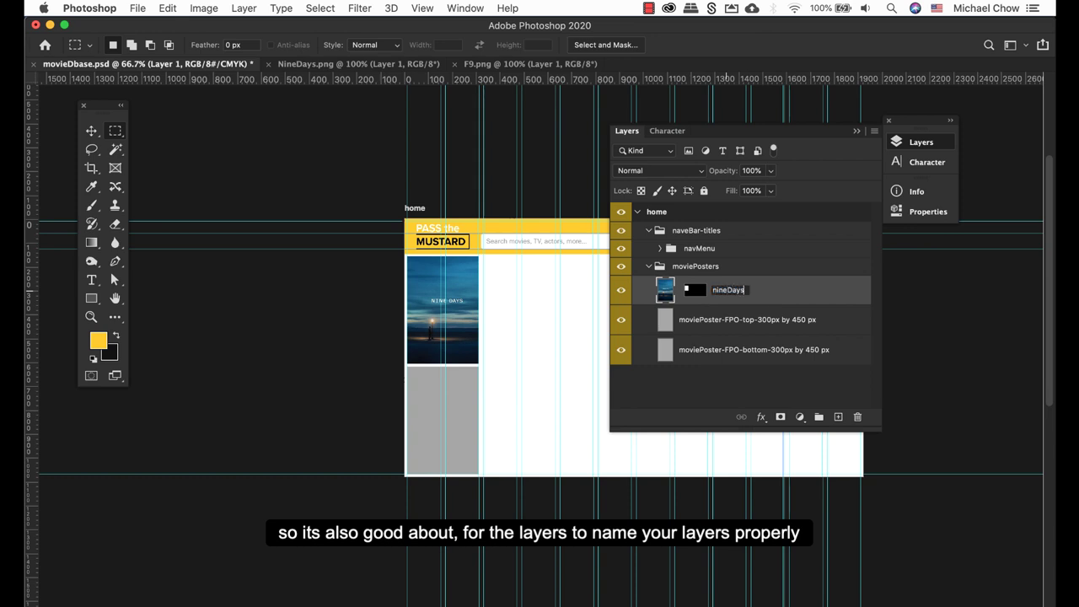
Commit the nineDays layer name, load the bottom FPO outline, and select all of F9.png.
key(Return)
click(701, 351)
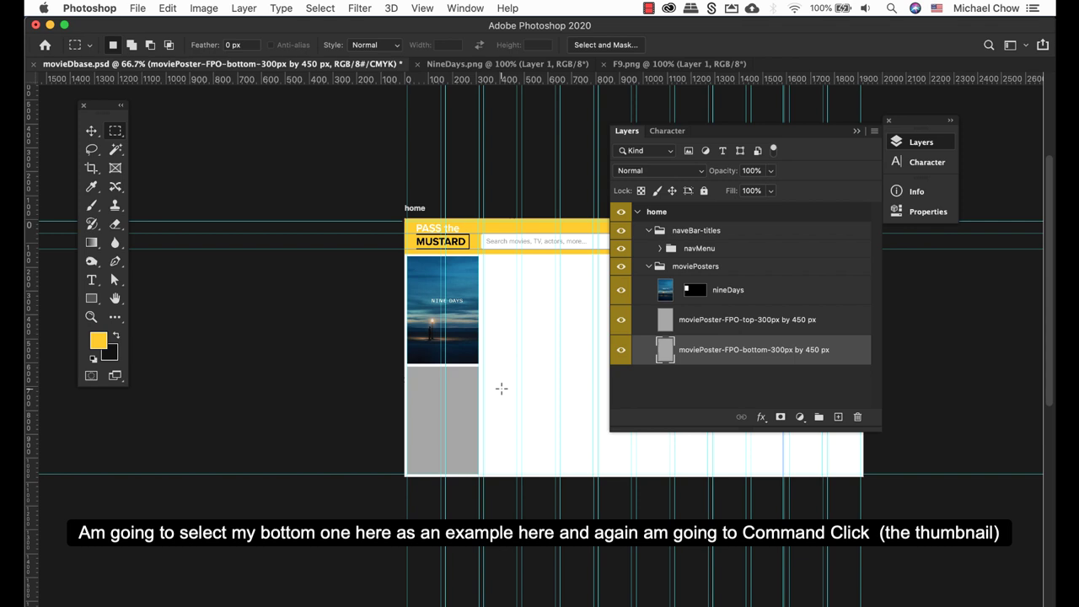
super+click(667, 356)
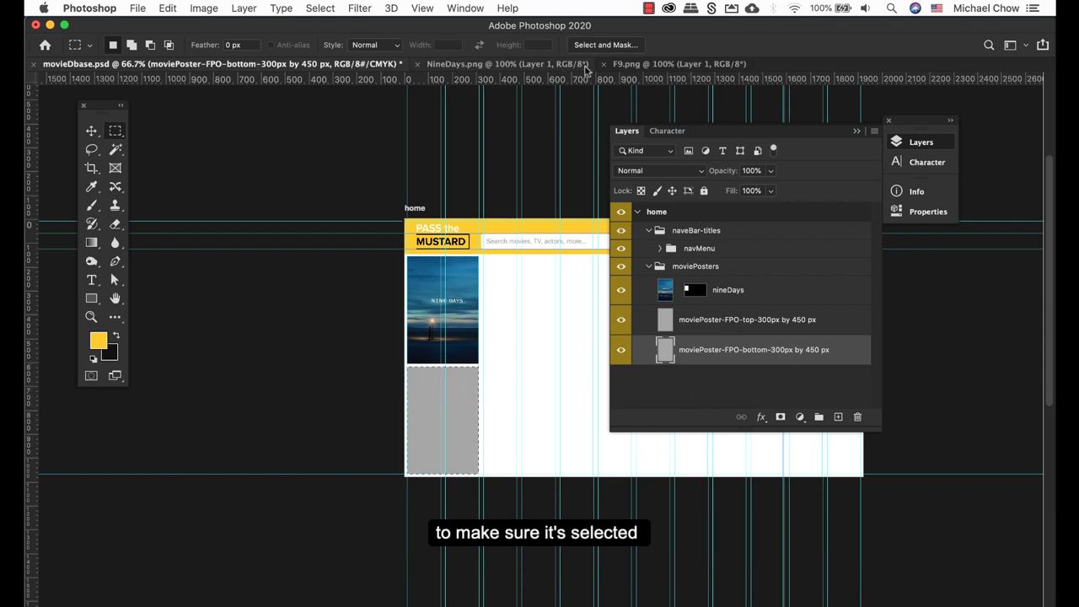
click(660, 67)
key(super+a)
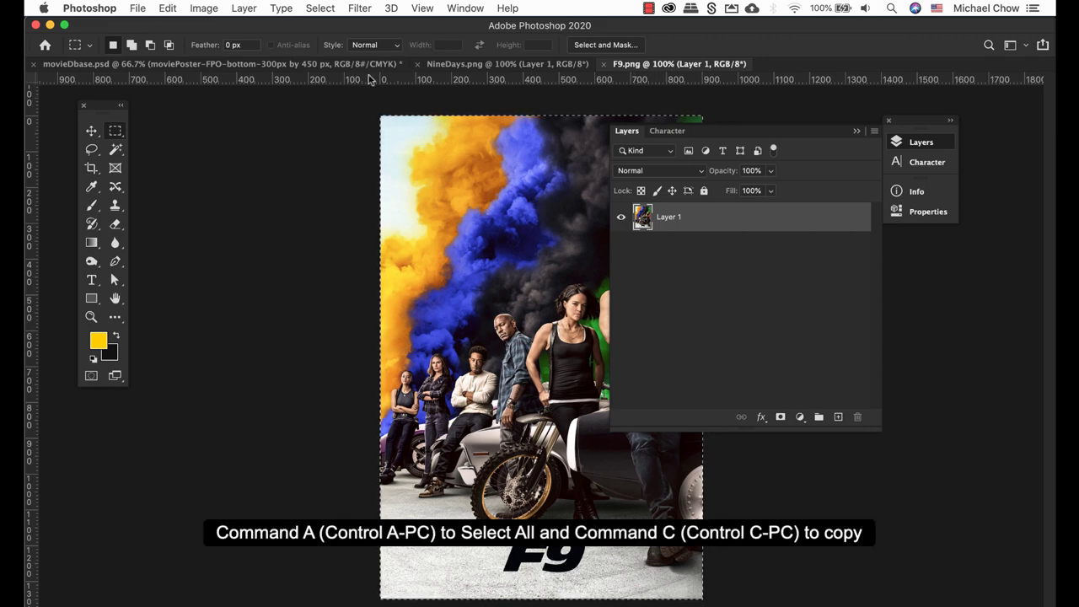
Back in movieDbase.psd, Paste Into the F9 poster within the bottom placeholder and pick the Move tool.
click(211, 67)
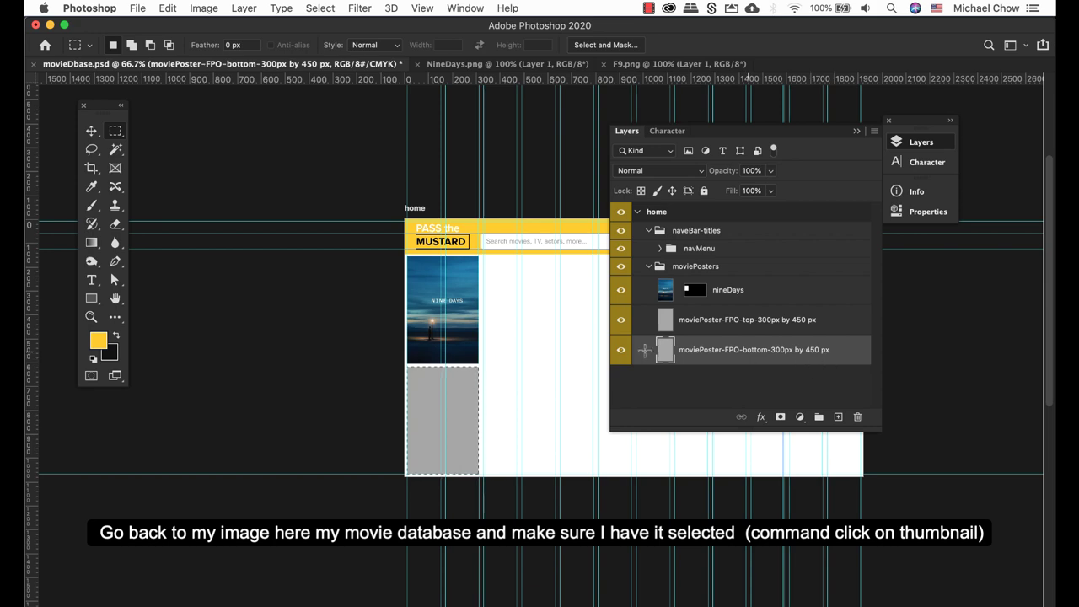
click(164, 8)
mouse_move(224, 152)
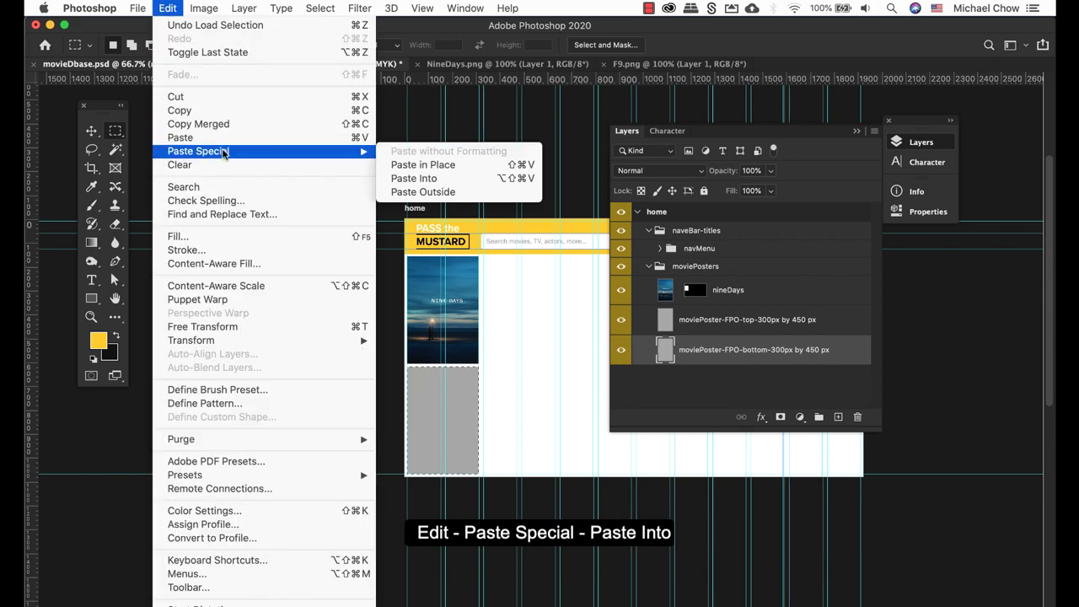
click(439, 179)
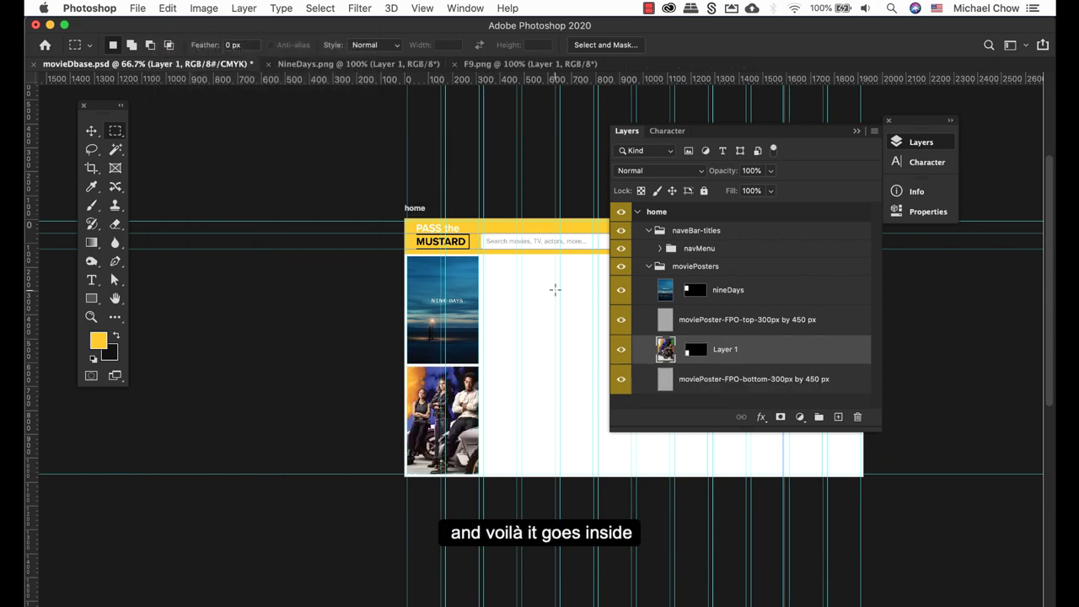
key(v)
key(super+1)
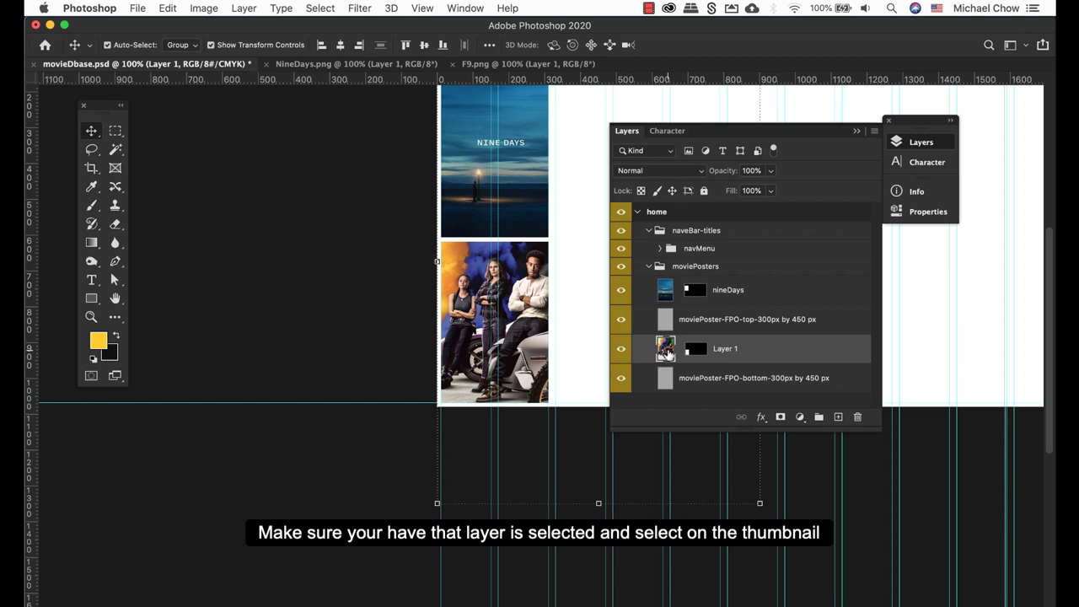
Scale the F9 poster to 34.24%, commit it, and zoom in to check its fit.
drag(667, 353, 667, 371)
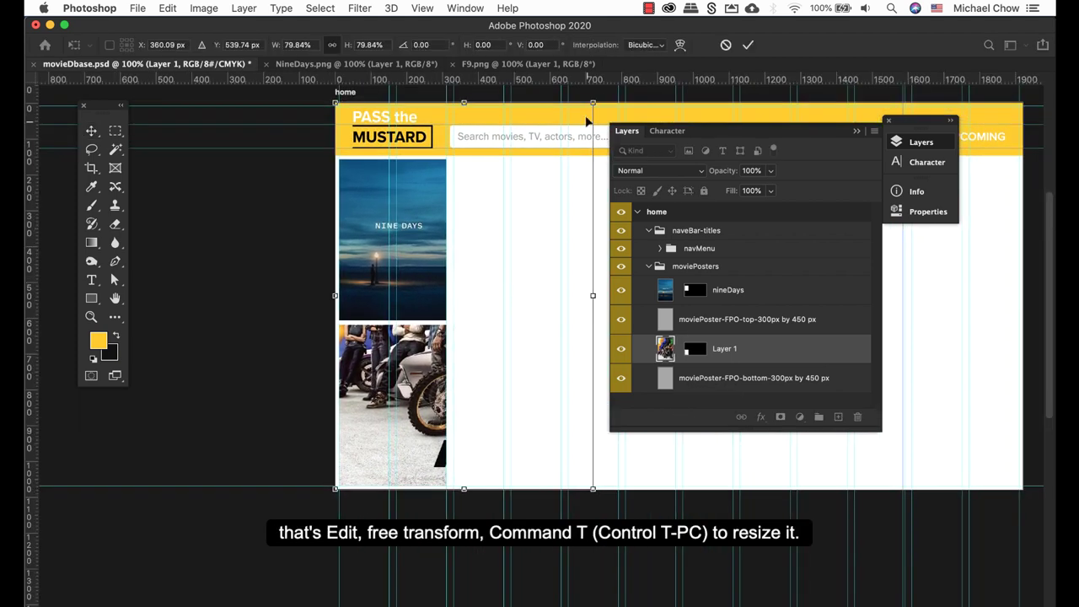
drag(591, 102, 398, 289)
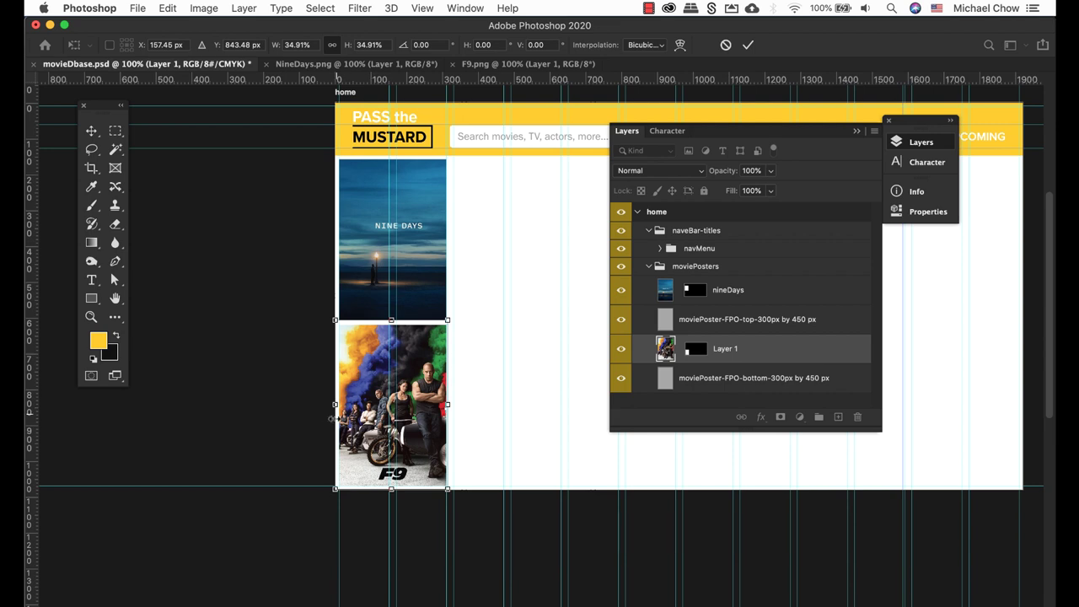
drag(335, 319, 338, 323)
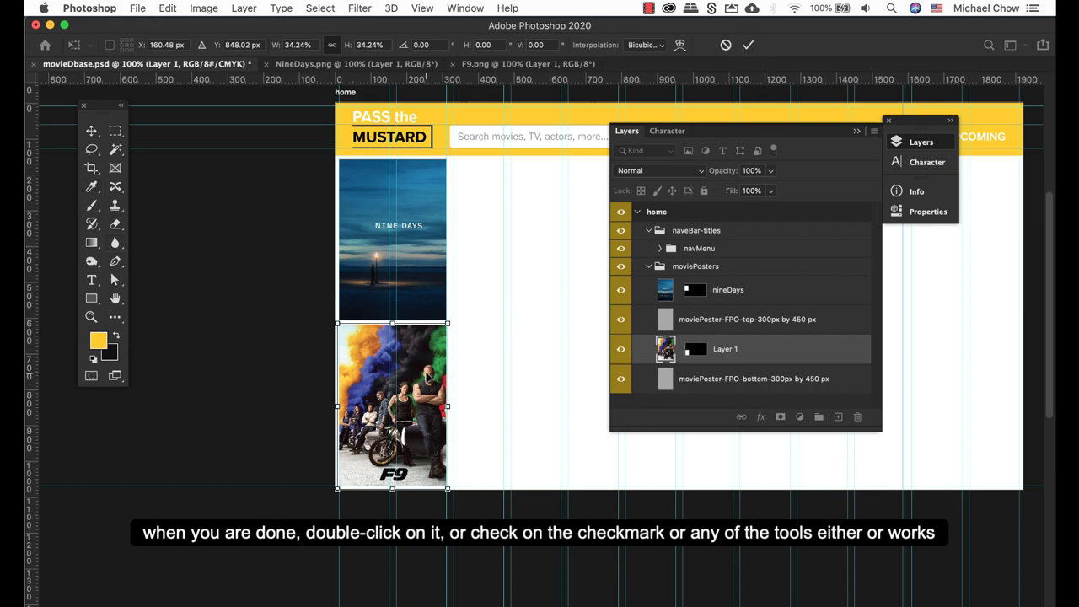
key(Return)
key(m)
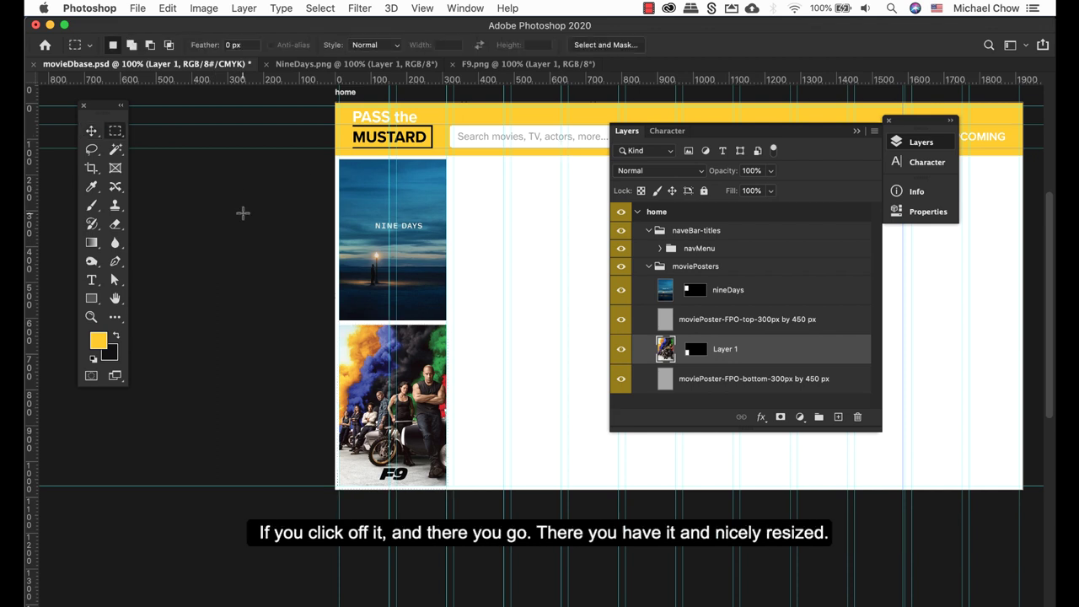
drag(350, 306, 535, 509)
drag(470, 440, 441, 390)
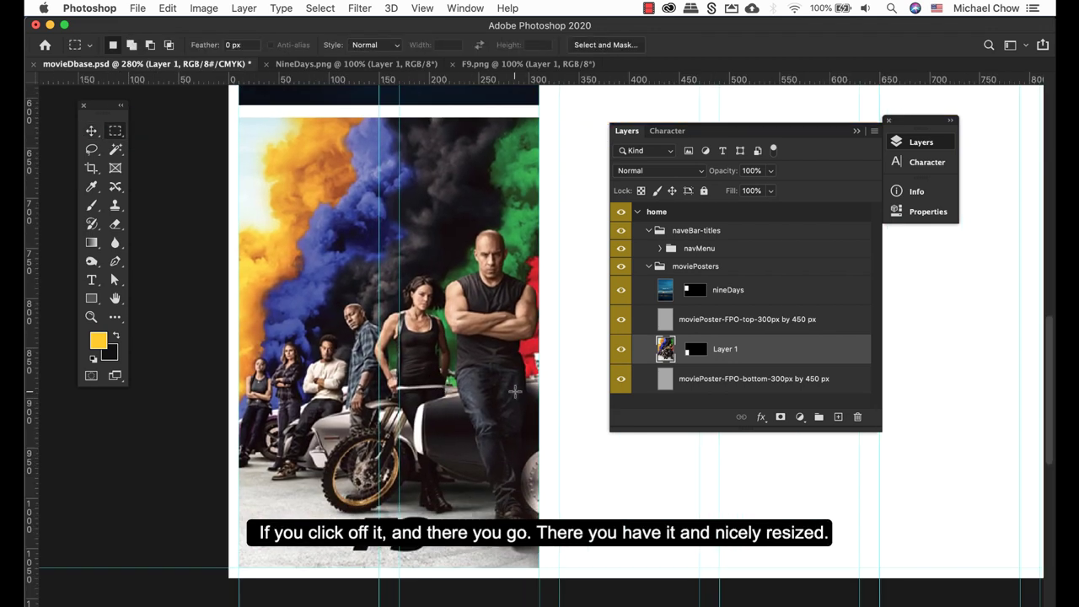
key(super+minus)
key(super+minus)
key(super+minus)
key(super+minus)
key(super+minus)
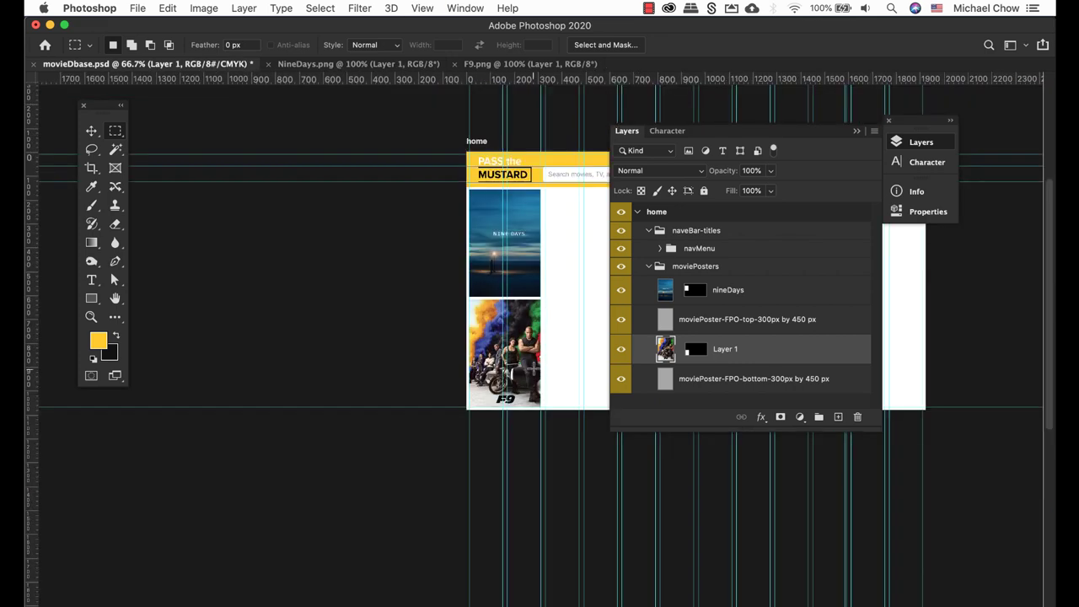
key(super+r)
double_click(725, 349)
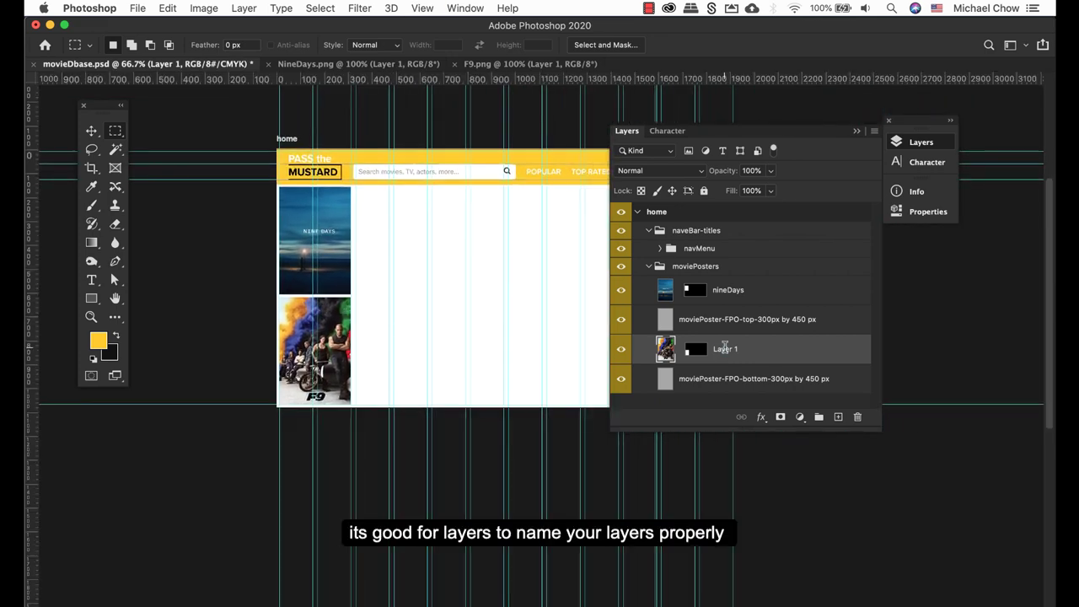
text(F9)
click(749, 401)
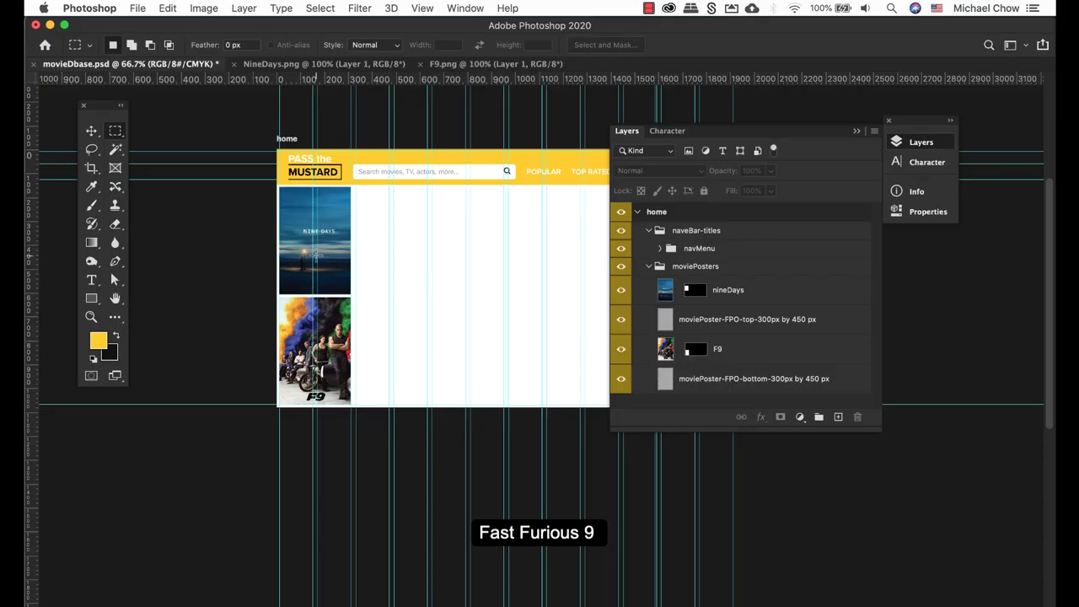
Undo the layer rename and select the FPO-top and FPO-bottom placeholder layers.
key(super+z)
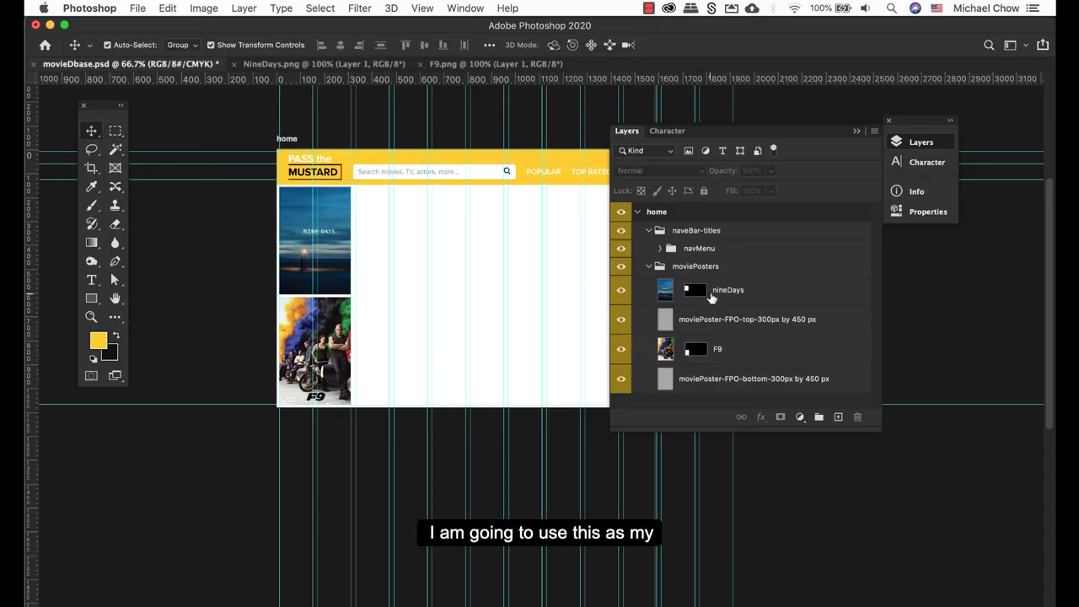
click(700, 297)
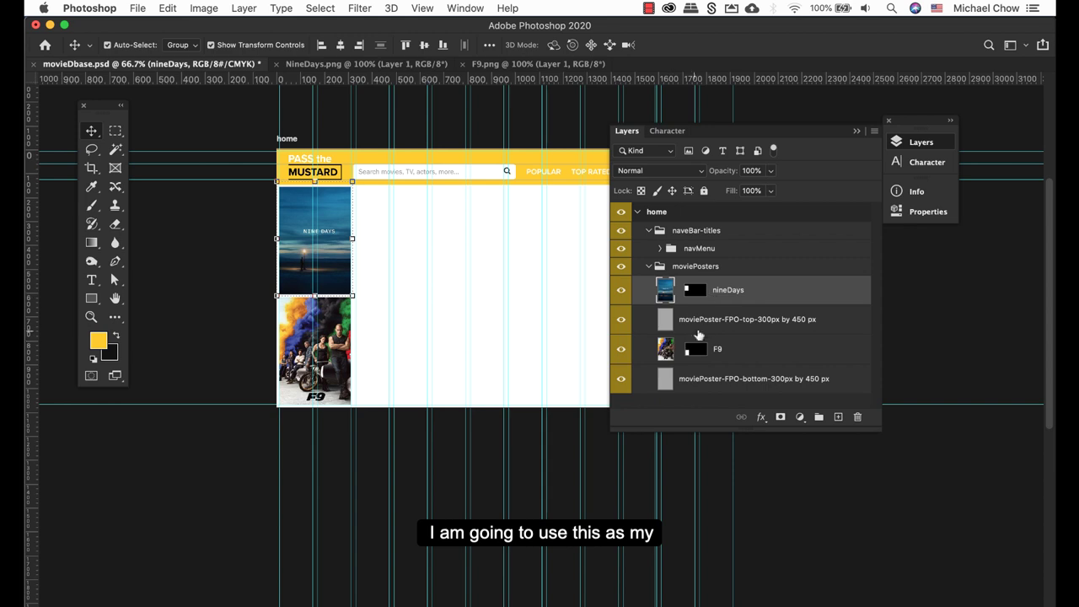
click(701, 326)
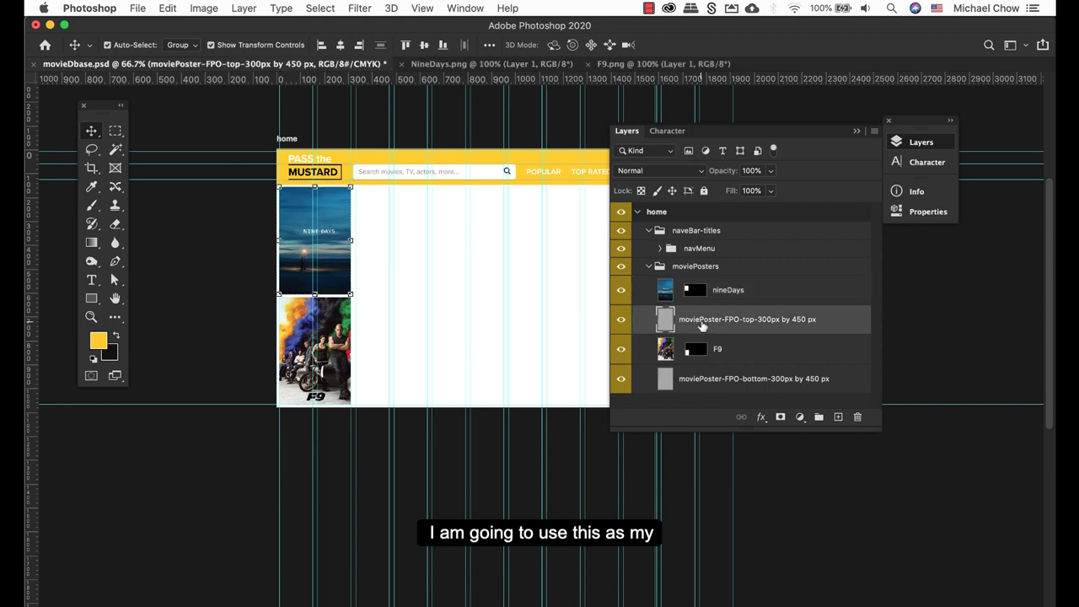
super+click(777, 381)
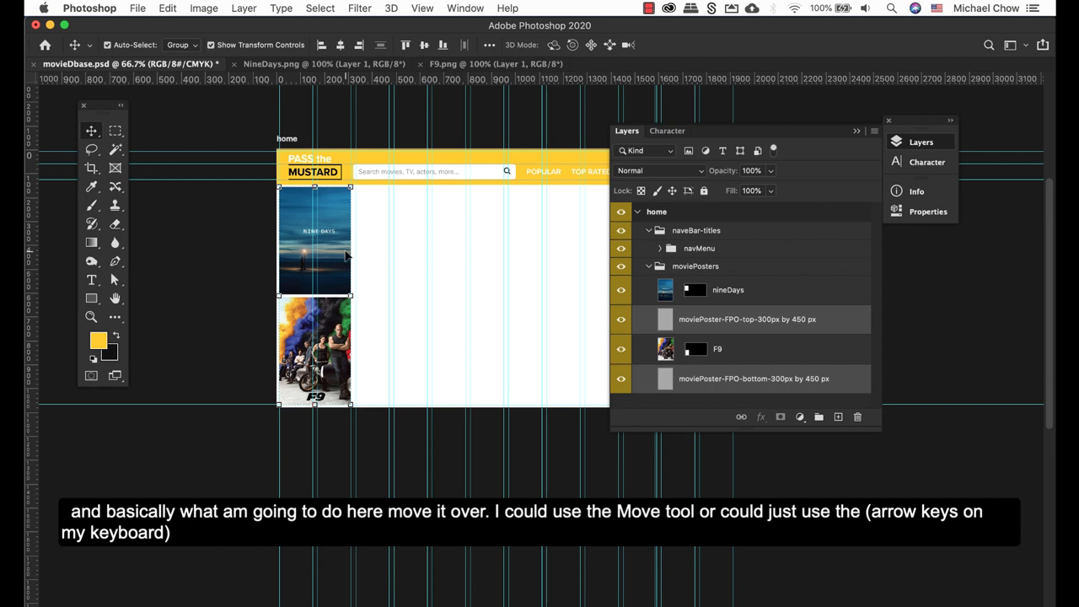
Nudge both placeholders right and transform them to snap against the next column's guide.
key(Right)
key(Right)
key(Right)
key(Right)
key(Right)
key(Right)
key(Right)
key(Right)
key(Right)
key(Right)
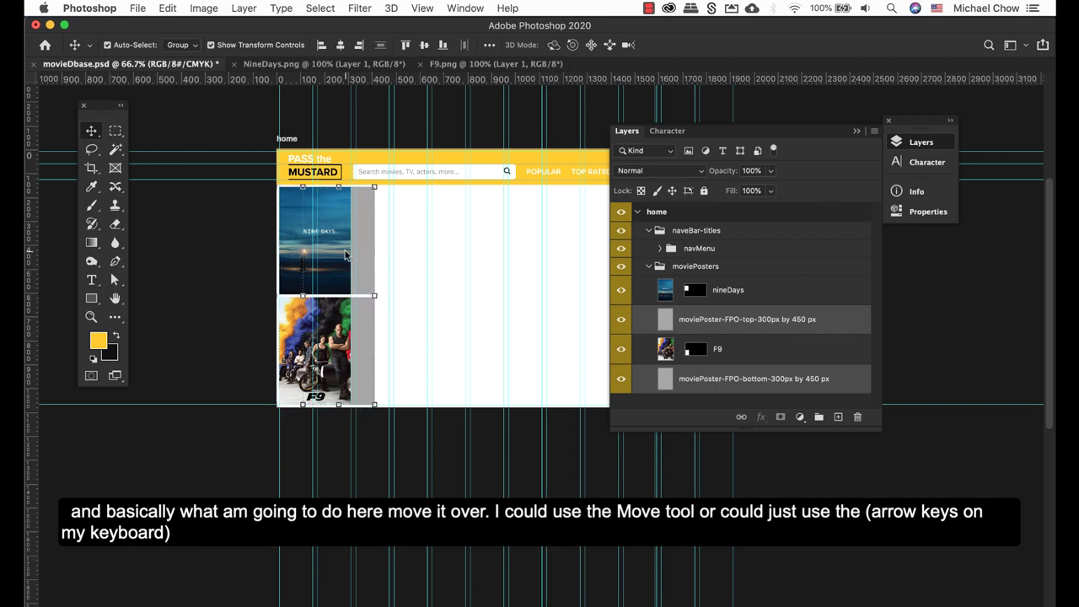
key(Right)
key(Right)
key(Right)
key(Right)
key(Right)
key(Right)
key(Right)
key(Right)
key(Right)
key(Right)
key(Right)
key(Right)
key(Right)
key(Right)
key(Right)
key(Right)
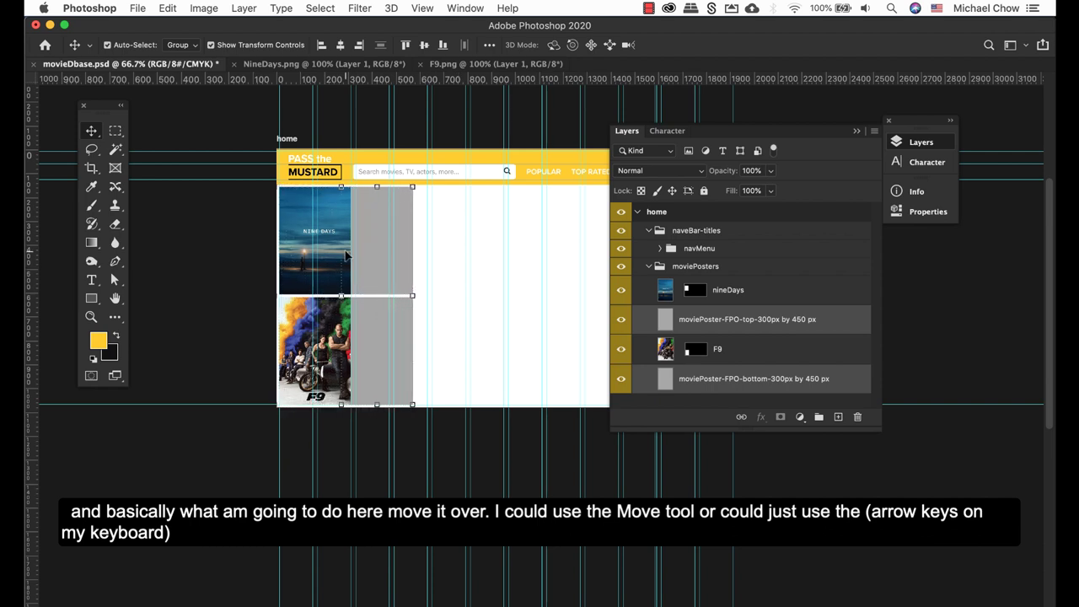
key(Right)
key(Right)
key(Right)
key(Right)
key(Right)
key(Right)
key(Right)
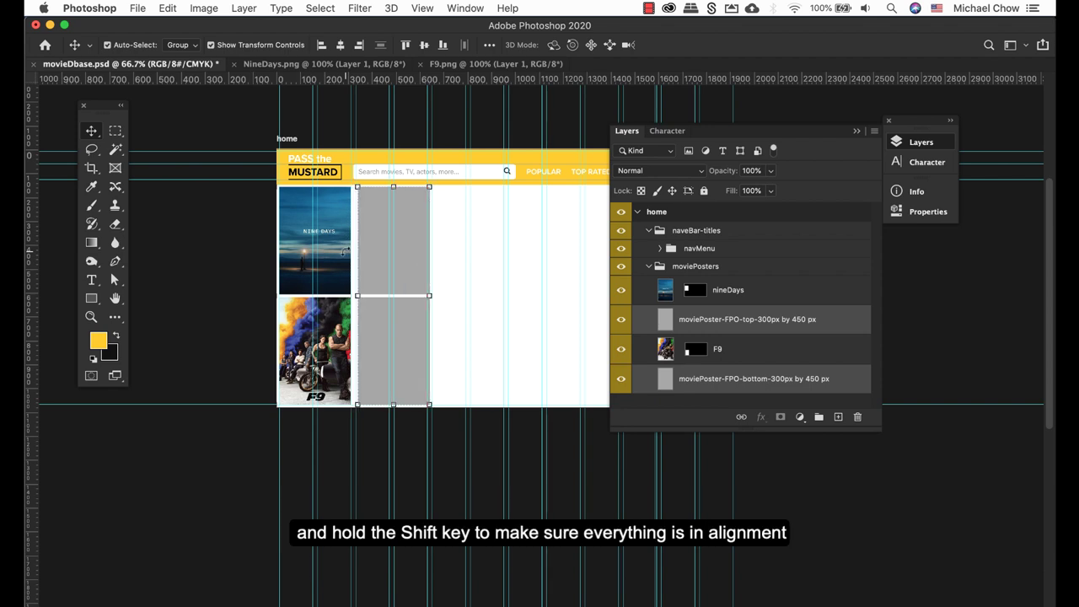
click(377, 187)
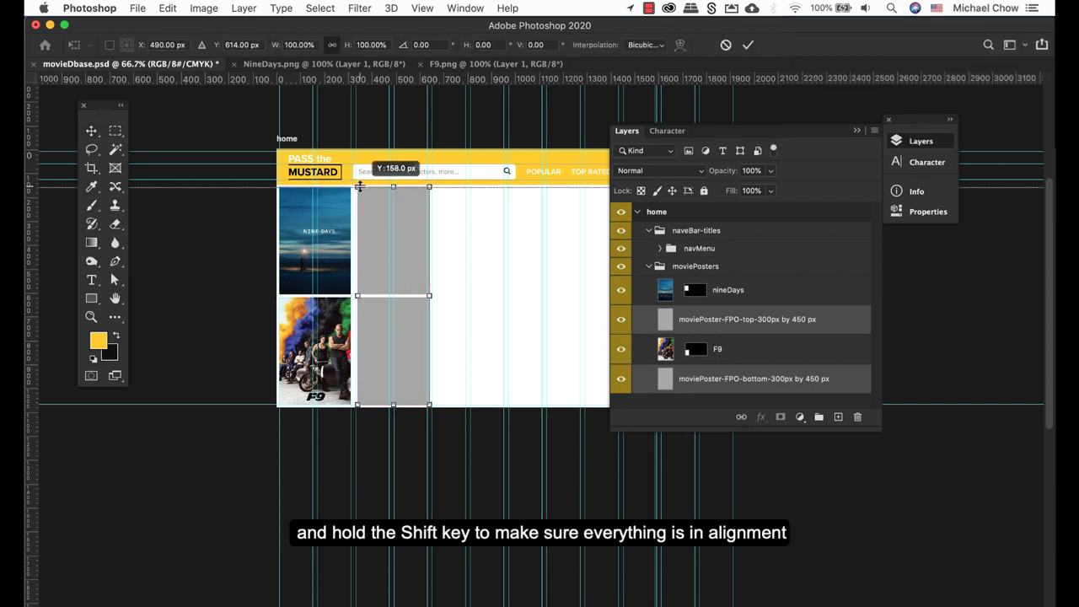
scroll(380, 185, up, 5)
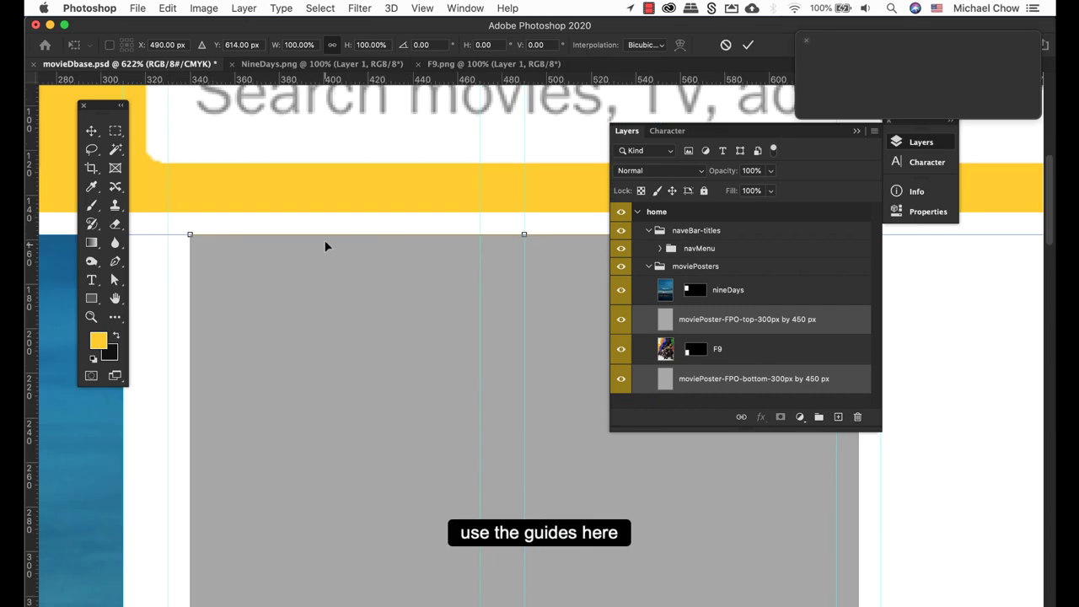
drag(291, 252, 268, 251)
key(Return)
key(super+0)
key(m)
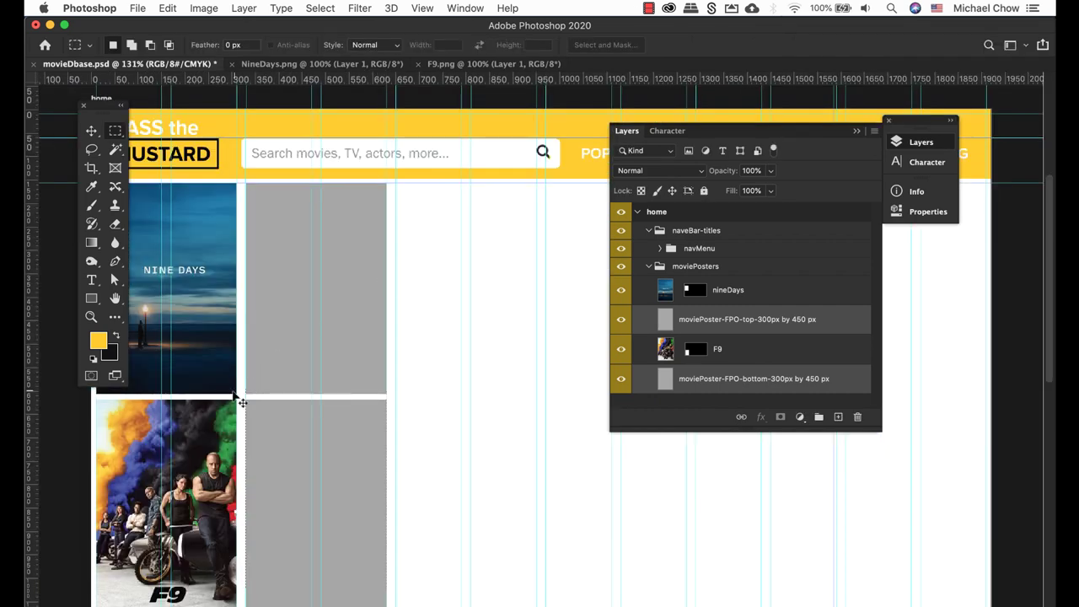